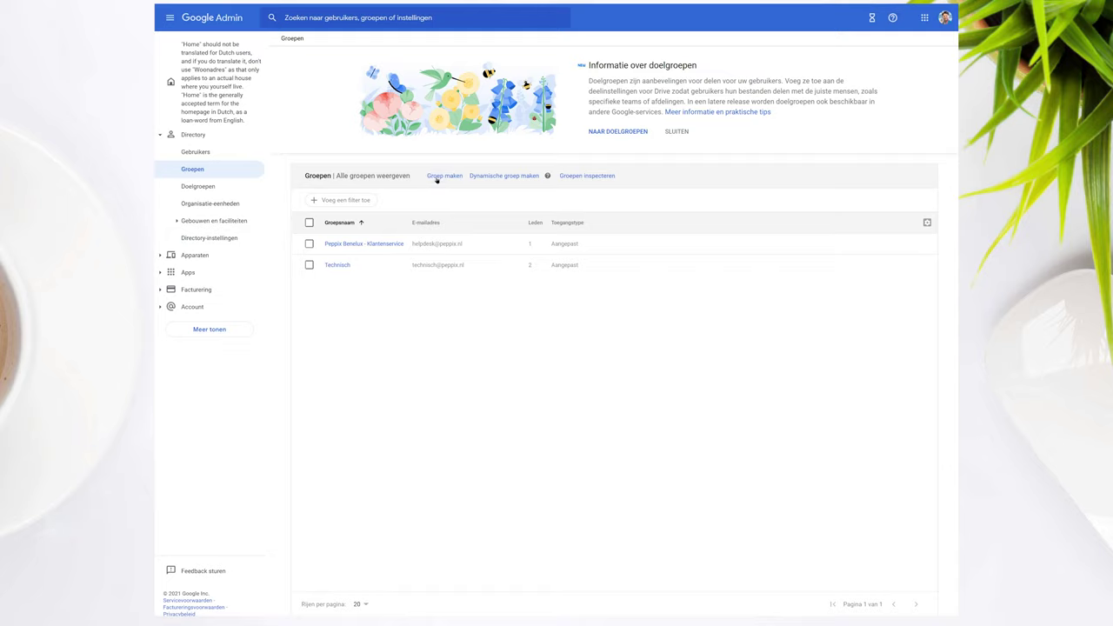
- Start creating a new group from the Groepen page with Groep maken
{"action": "left_click", "coordinate": [437, 178]}
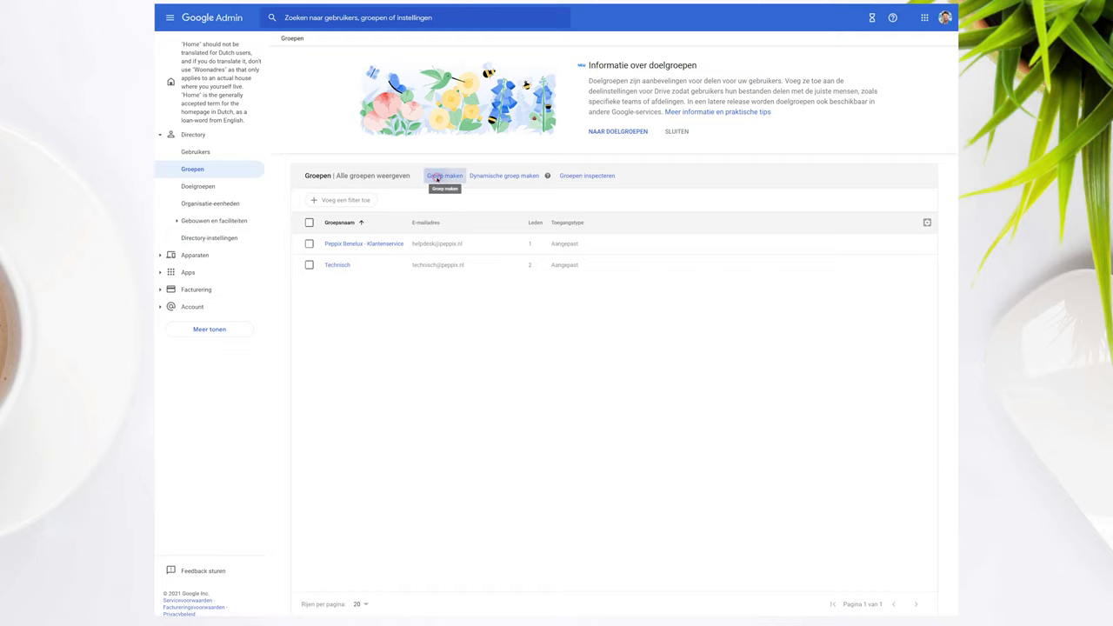
{"action": "left_click", "coordinate": [496, 102]}
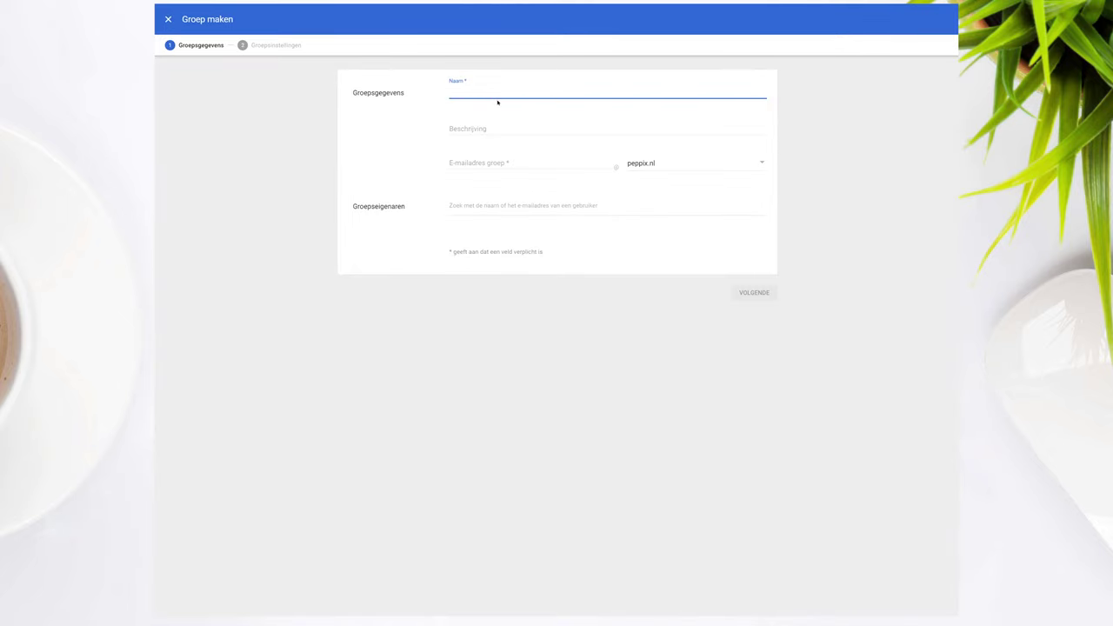
{"action": "type", "text": "Telefonie"}
{"action": "key", "text": "Tab"}
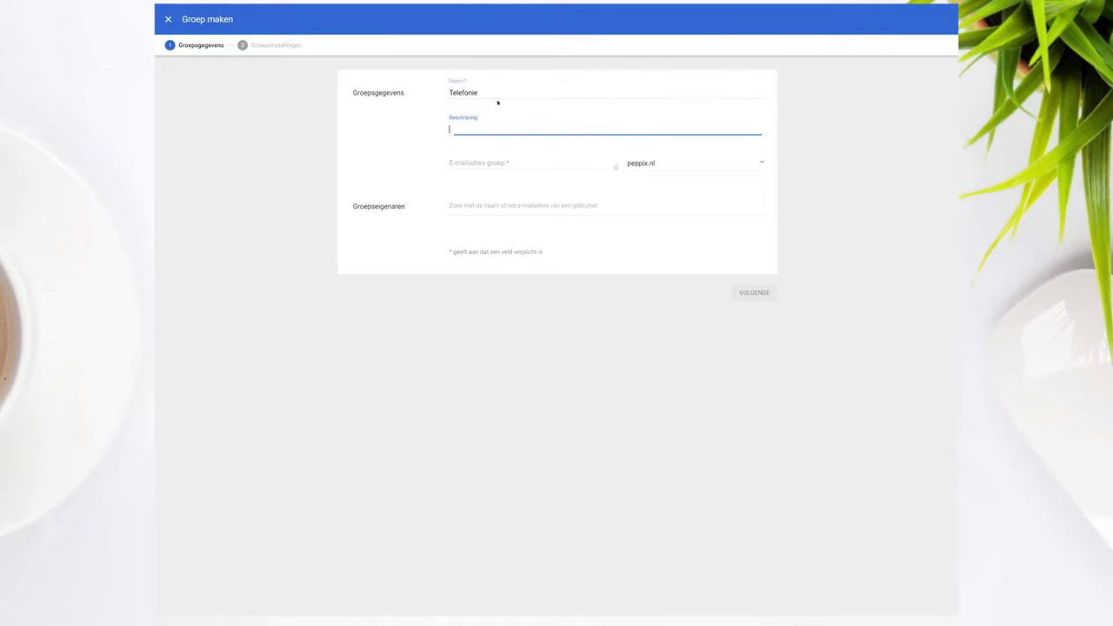
{"action": "left_click", "coordinate": [490, 163]}
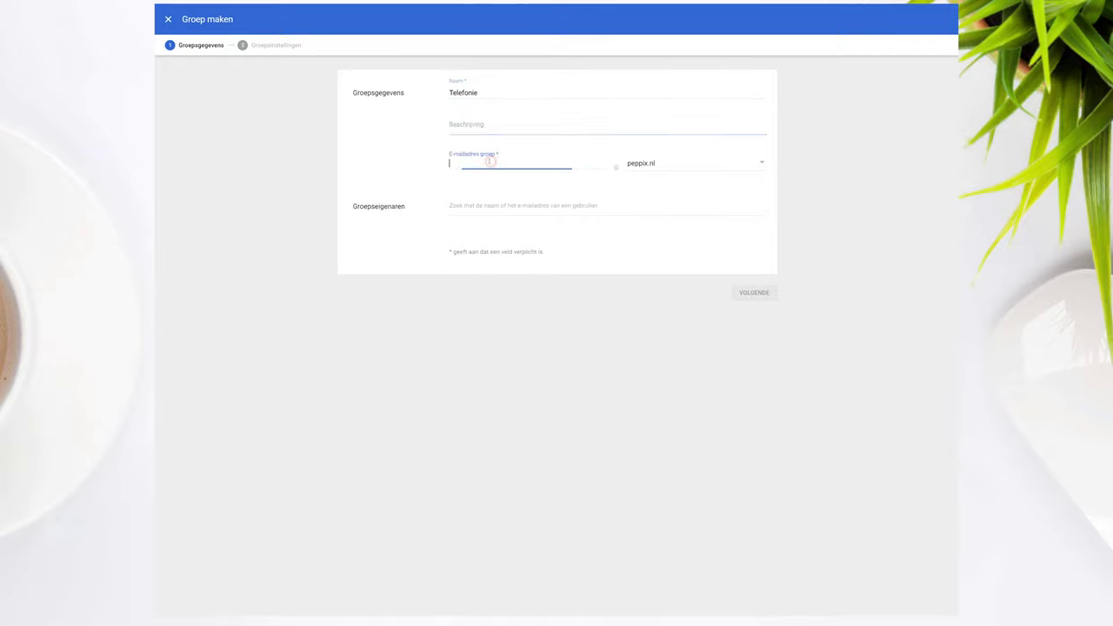
{"action": "type", "text": "telefonie"}
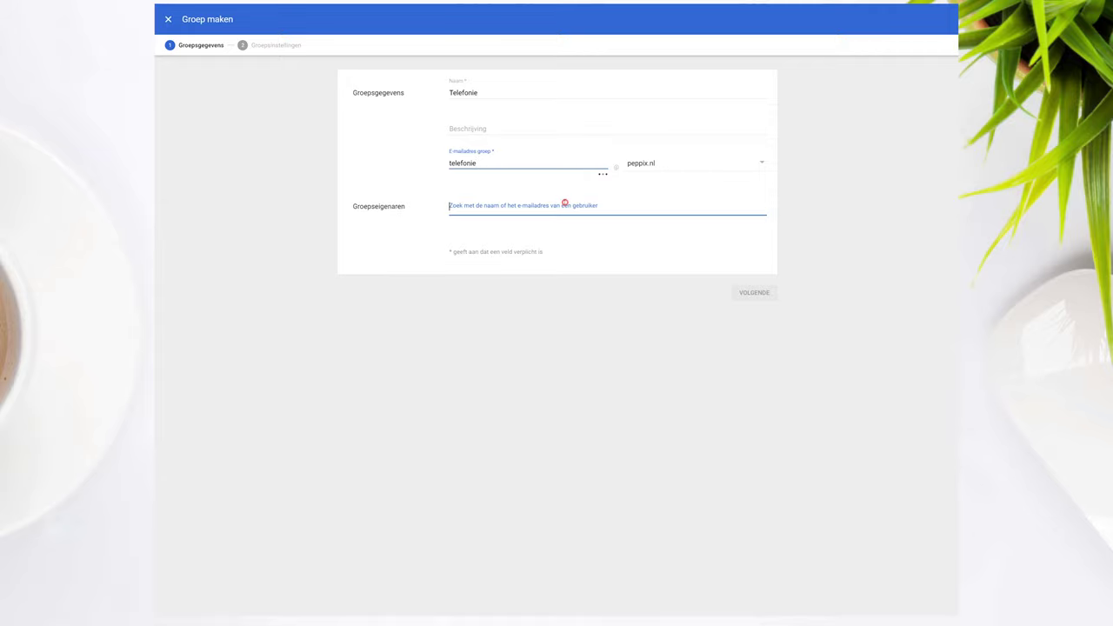
{"action": "left_click", "coordinate": [566, 204]}
{"action": "type", "text": "n"}
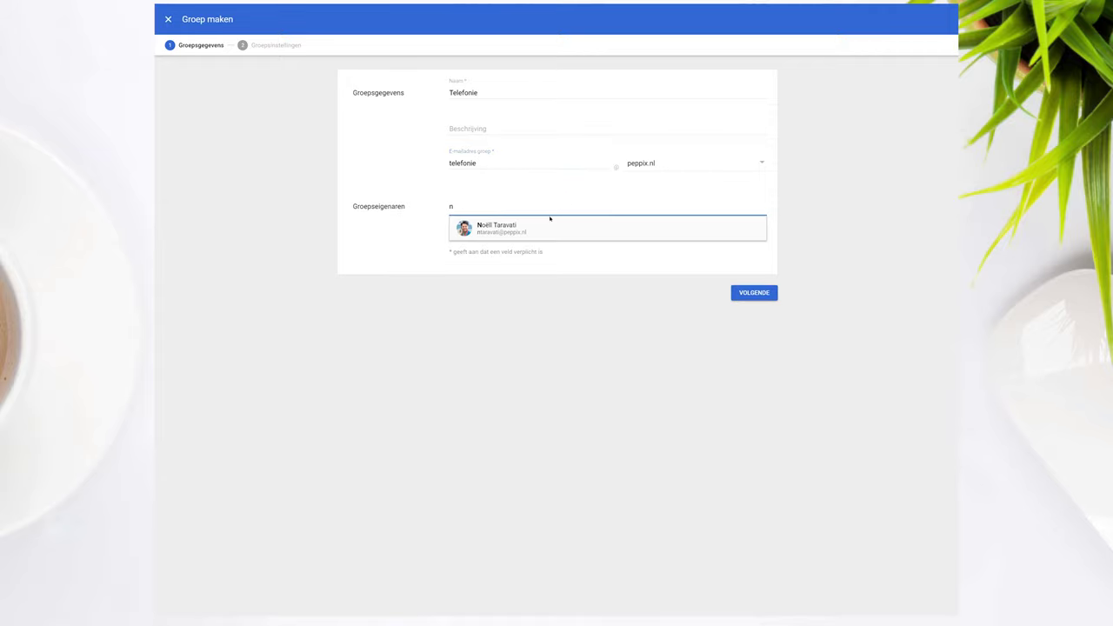
{"action": "left_click", "coordinate": [539, 224]}
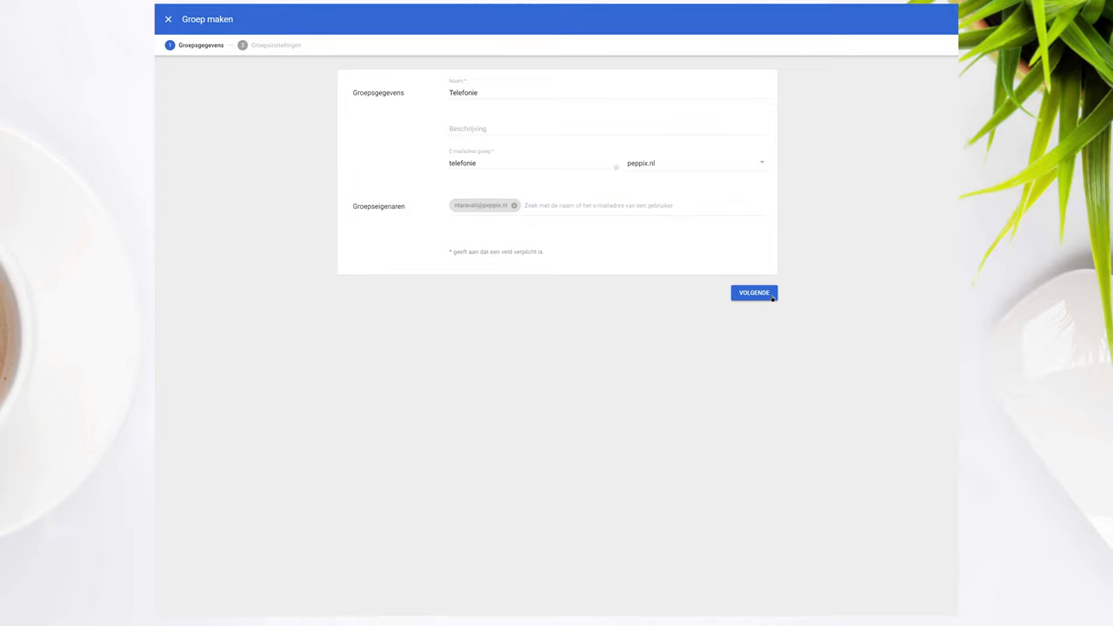
{"action": "left_click", "coordinate": [773, 295]}
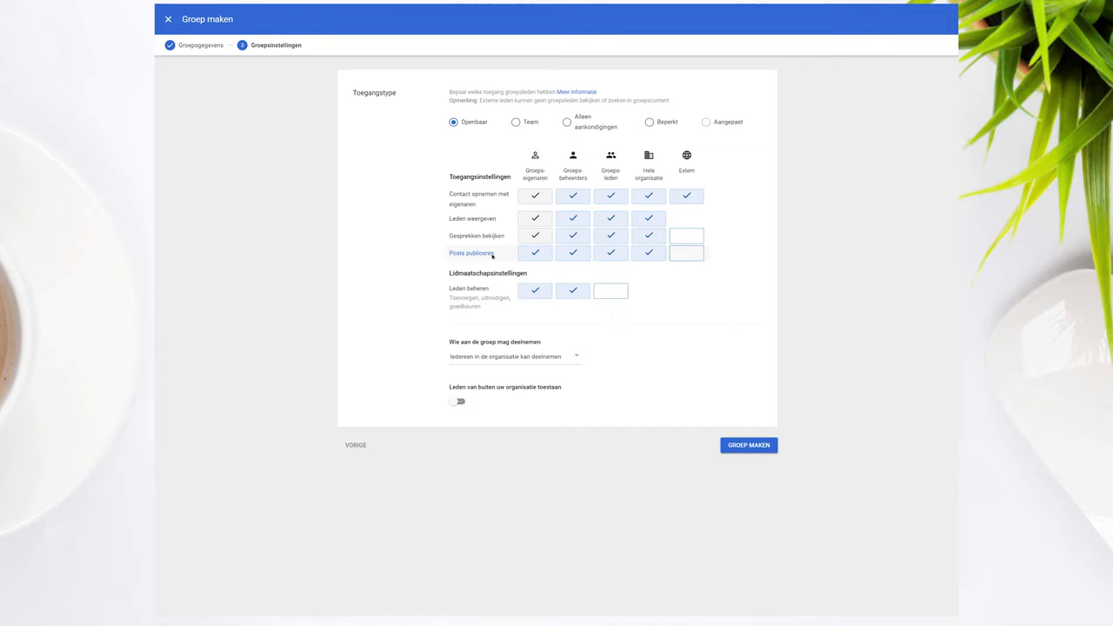
- Let external users publish posts and hide the member list from group members and the organisation
{"action": "left_click", "coordinate": [682, 254]}
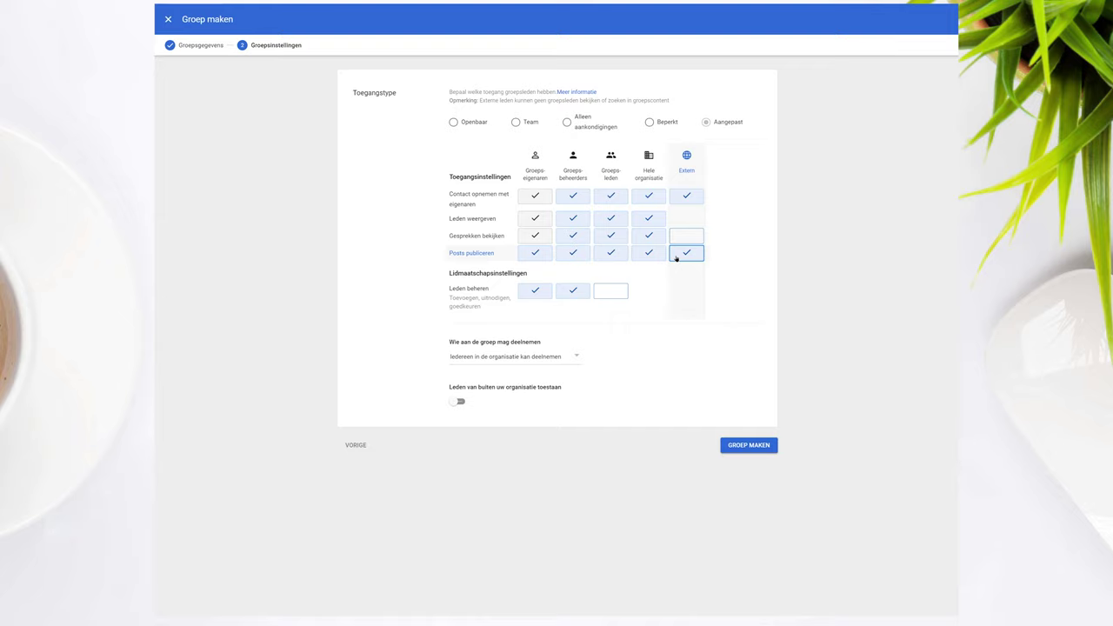
{"action": "left_click", "coordinate": [545, 254]}
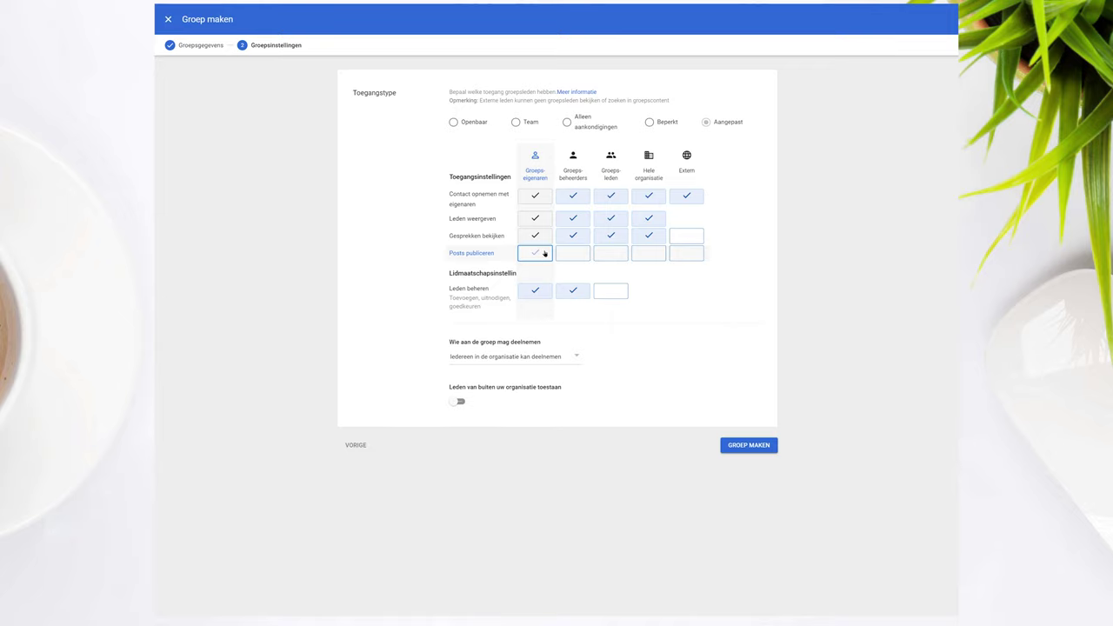
{"action": "left_click", "coordinate": [685, 253]}
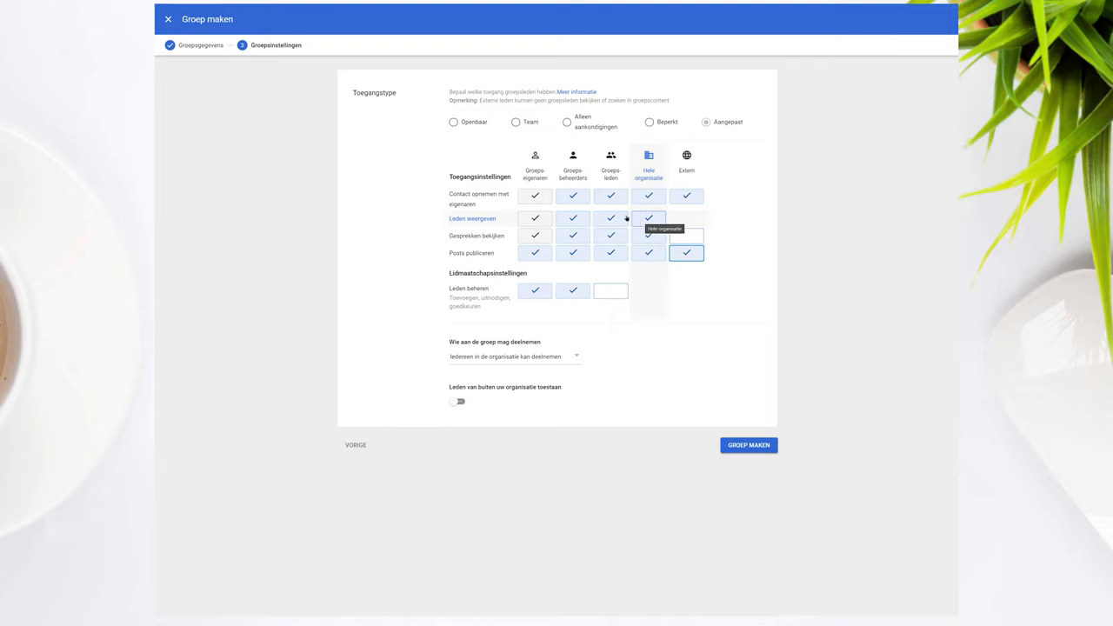
{"action": "left_click", "coordinate": [611, 216]}
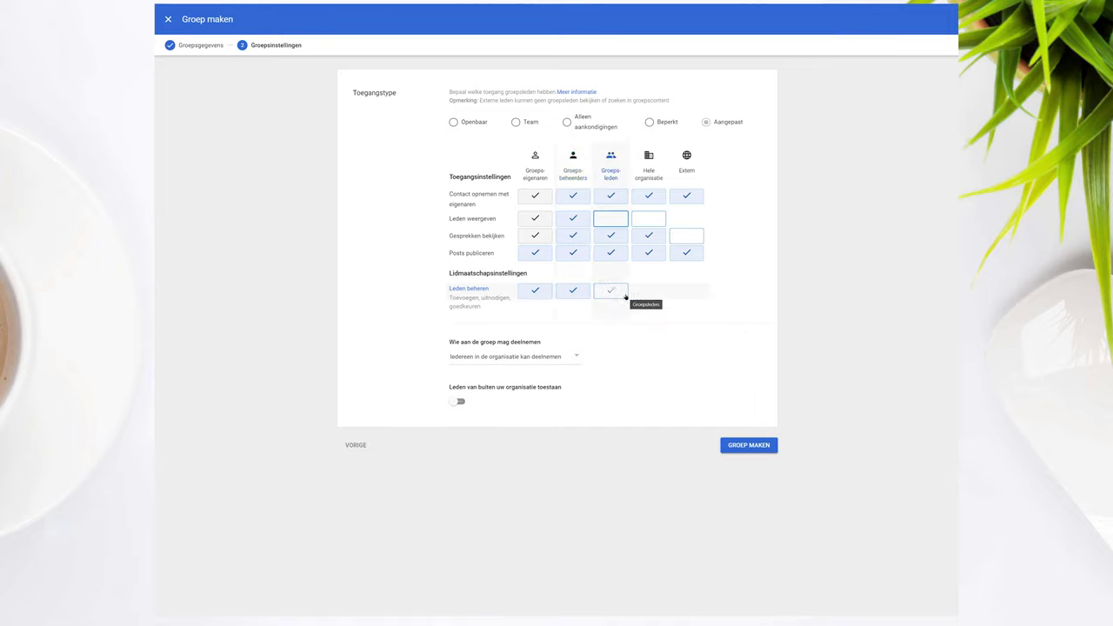
{"action": "left_click", "coordinate": [562, 356]}
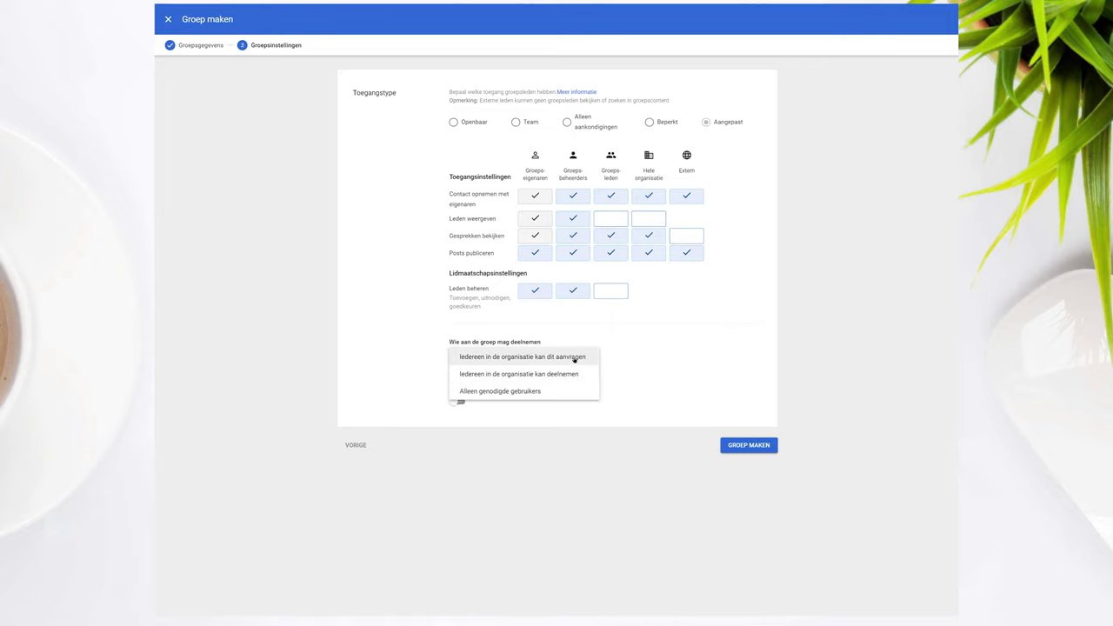
- Allow anyone in the organisation to request to join, then create the Telefonie group
{"action": "left_click", "coordinate": [574, 357]}
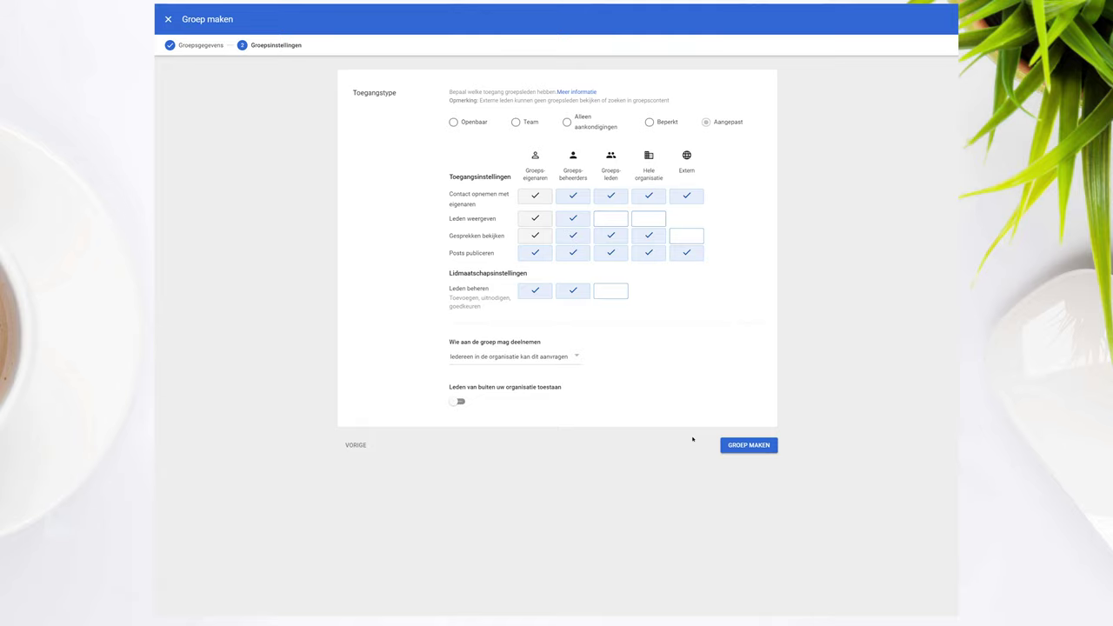
{"action": "left_click", "coordinate": [743, 447]}
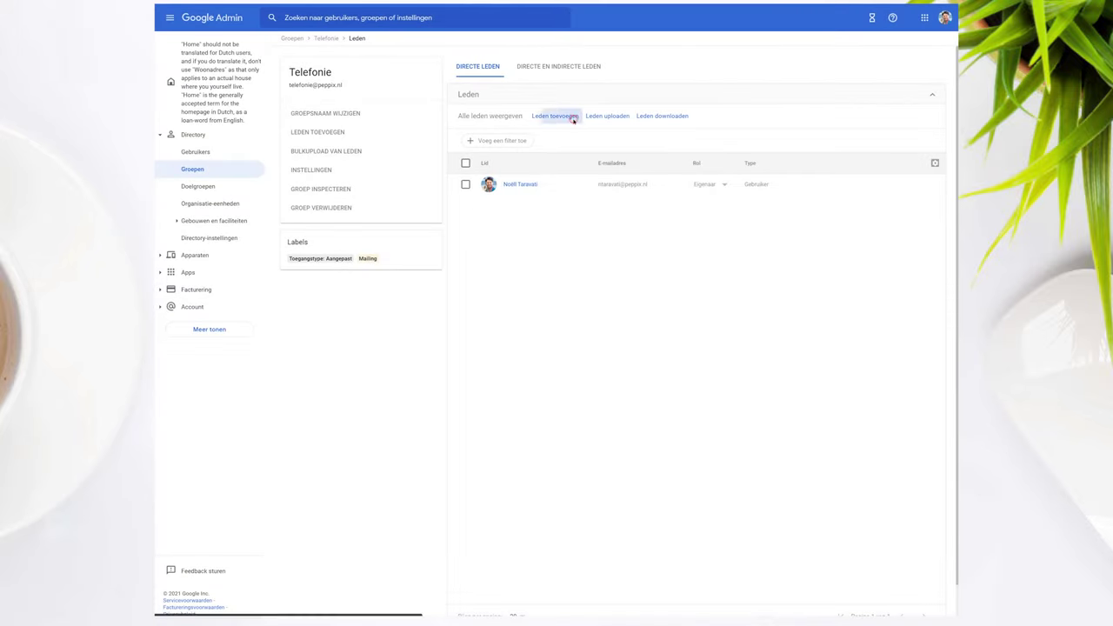
- Add the external Gmail address to Telefonie as a member
{"action": "left_click", "coordinate": [569, 116]}
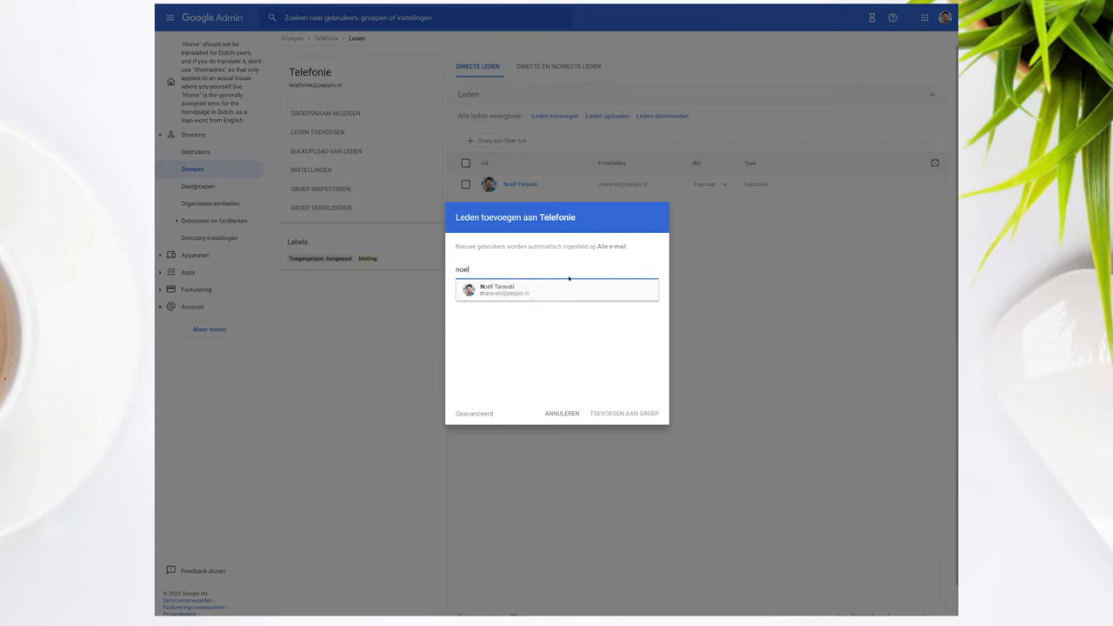
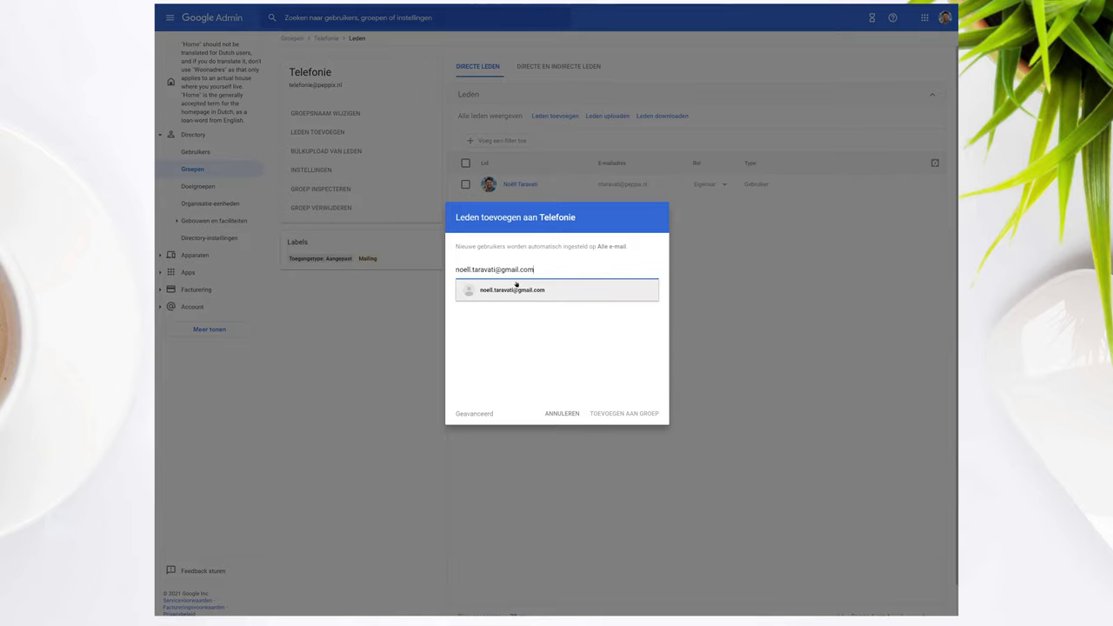
{"action": "left_click", "coordinate": [514, 290]}
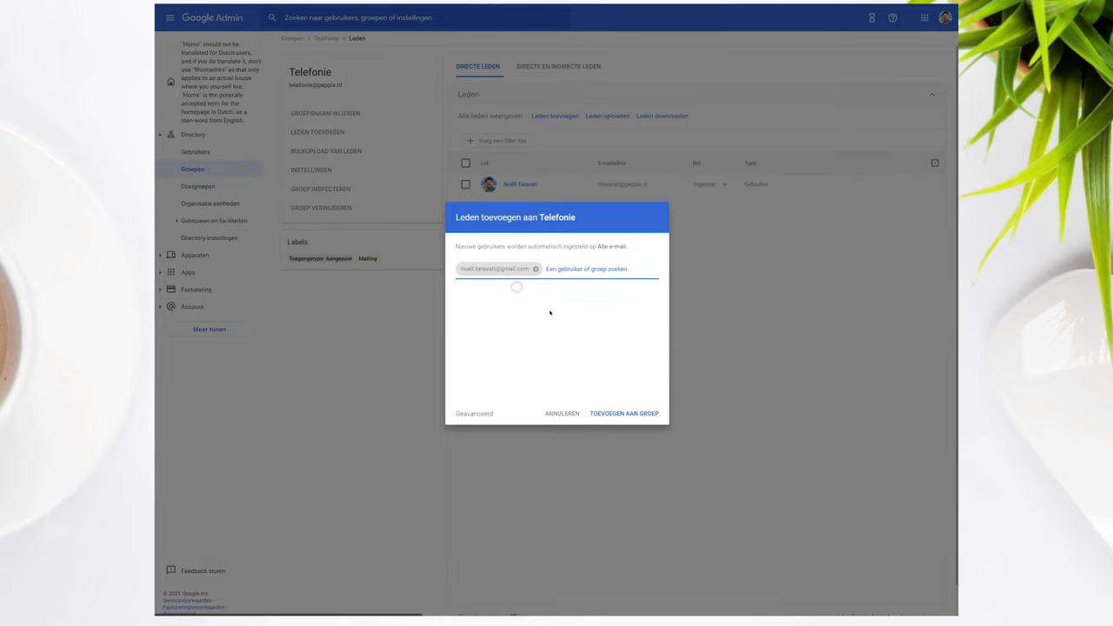
{"action": "left_click", "coordinate": [613, 412]}
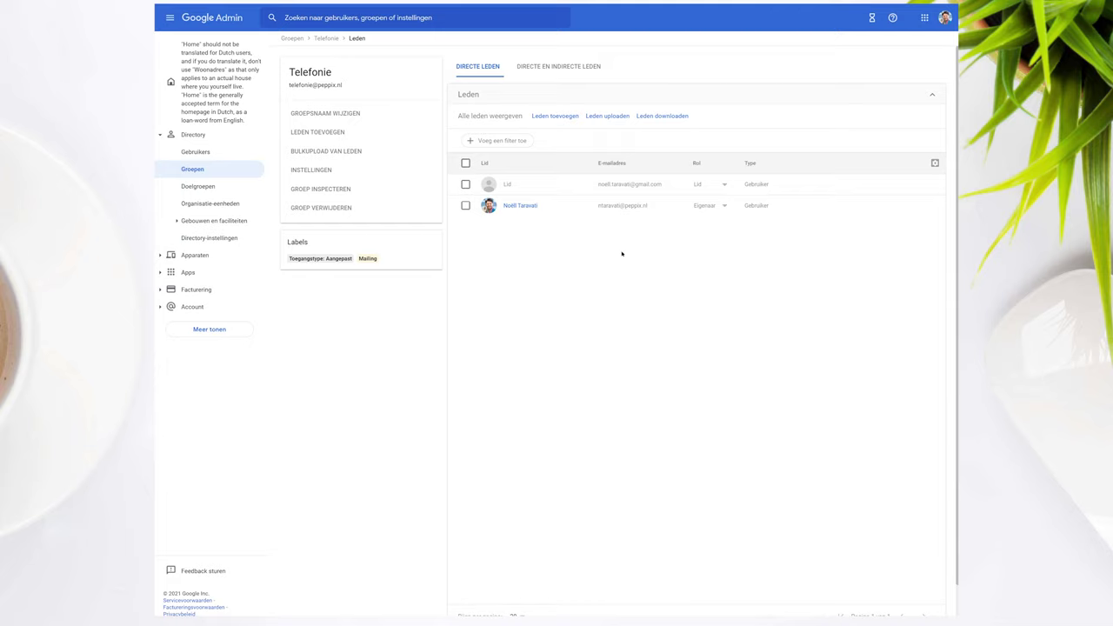
- Open Telefonie in Google Groups and view its Leden list showing the Extern member
{"action": "left_click", "coordinate": [921, 20]}
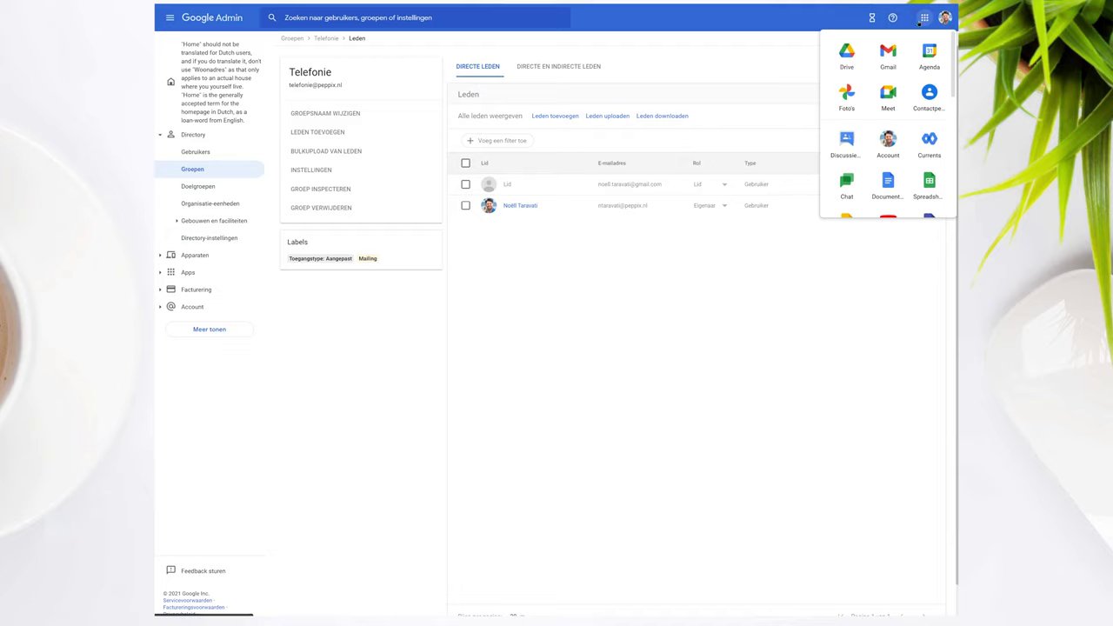
{"action": "left_click", "coordinate": [855, 144]}
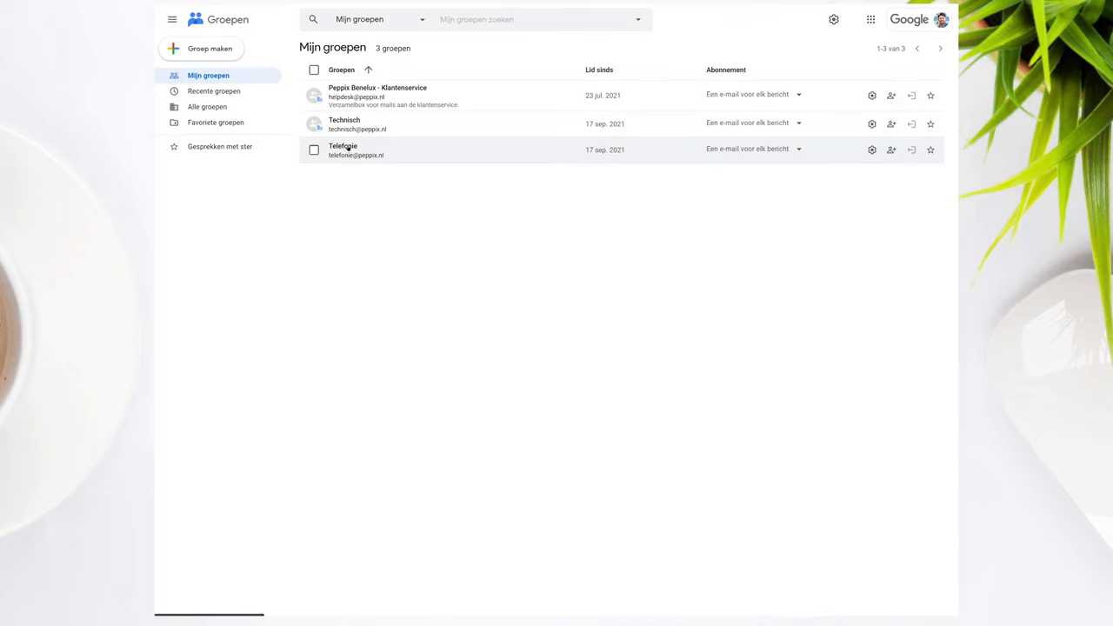
{"action": "left_click", "coordinate": [343, 147]}
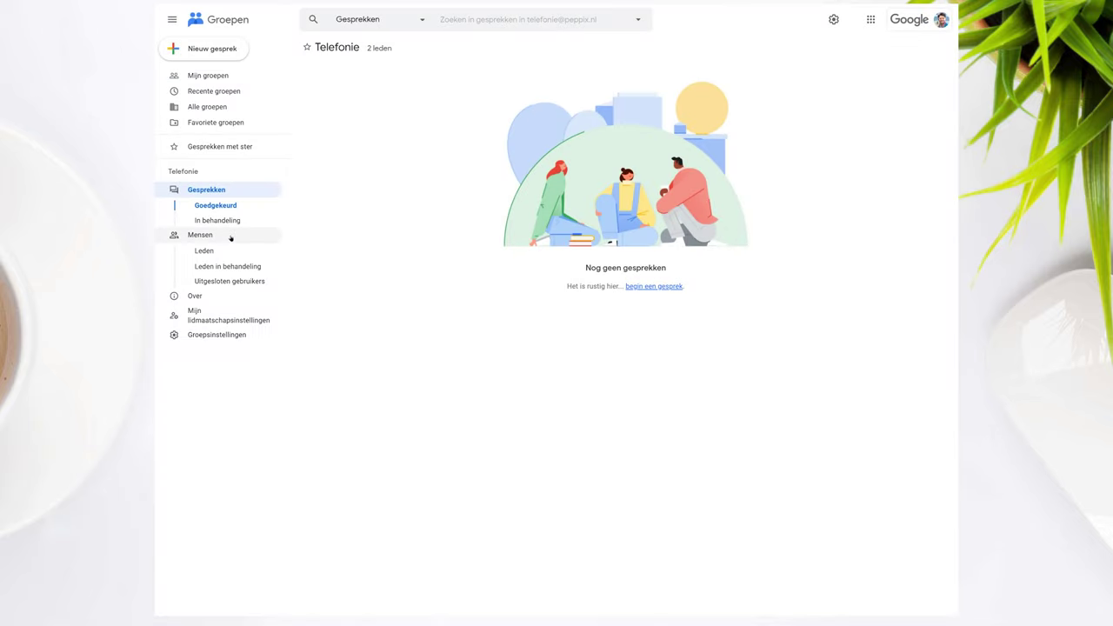
{"action": "left_click", "coordinate": [230, 237]}
{"action": "left_click_drag", "start_coordinate": [329, 135], "coordinate": [348, 146]}
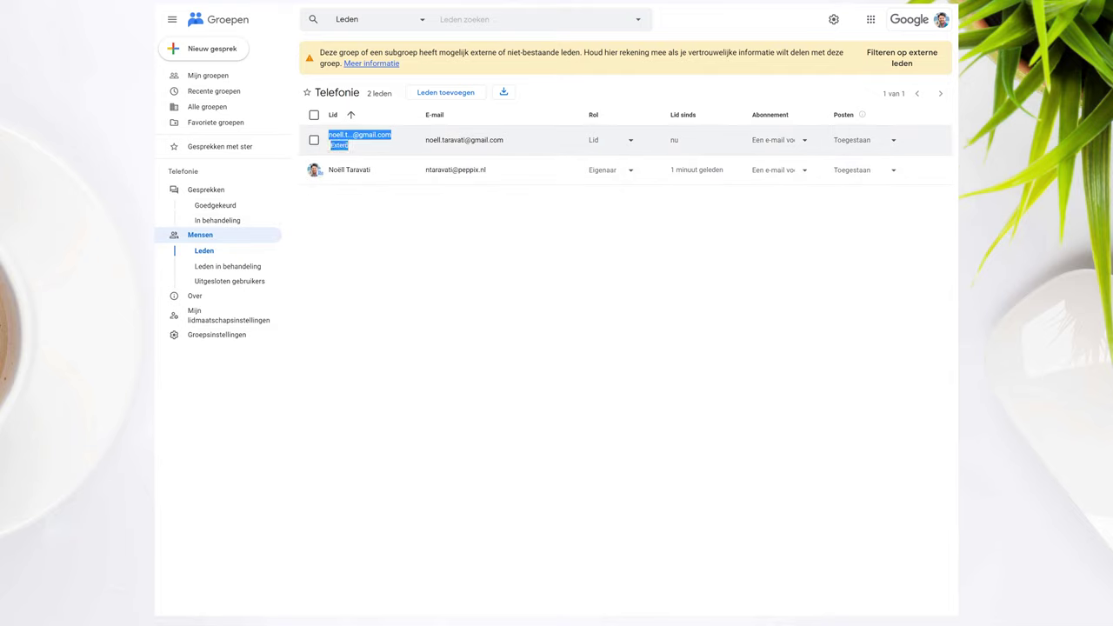
{"action": "left_click", "coordinate": [425, 217]}
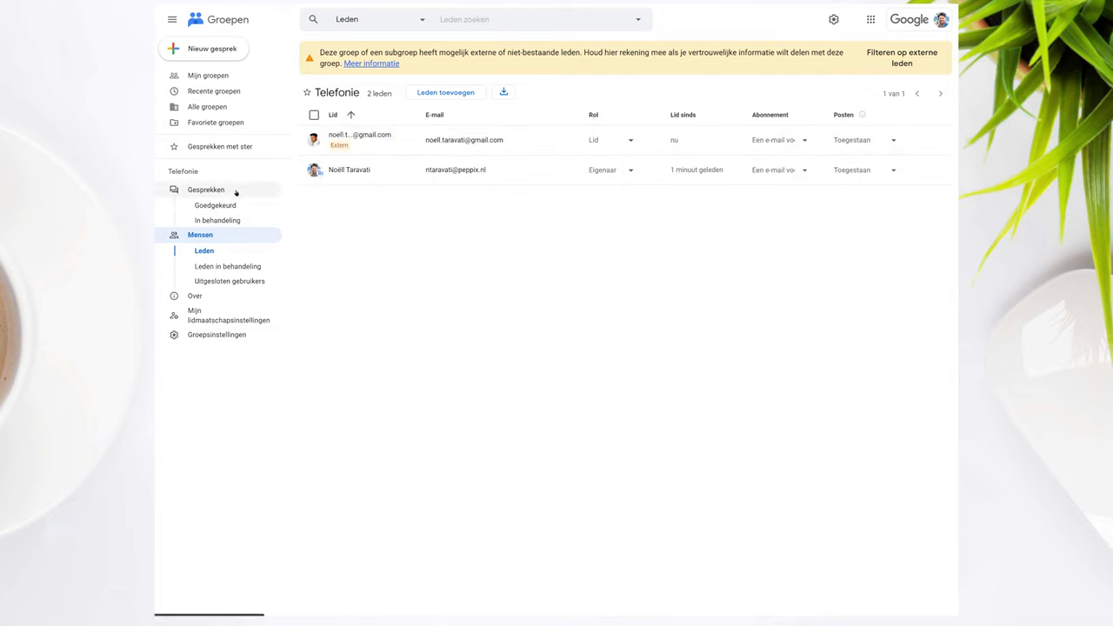
- Open the test conversation under Gesprekken and start an Allen beantwoorden reply
{"action": "left_click", "coordinate": [235, 192]}
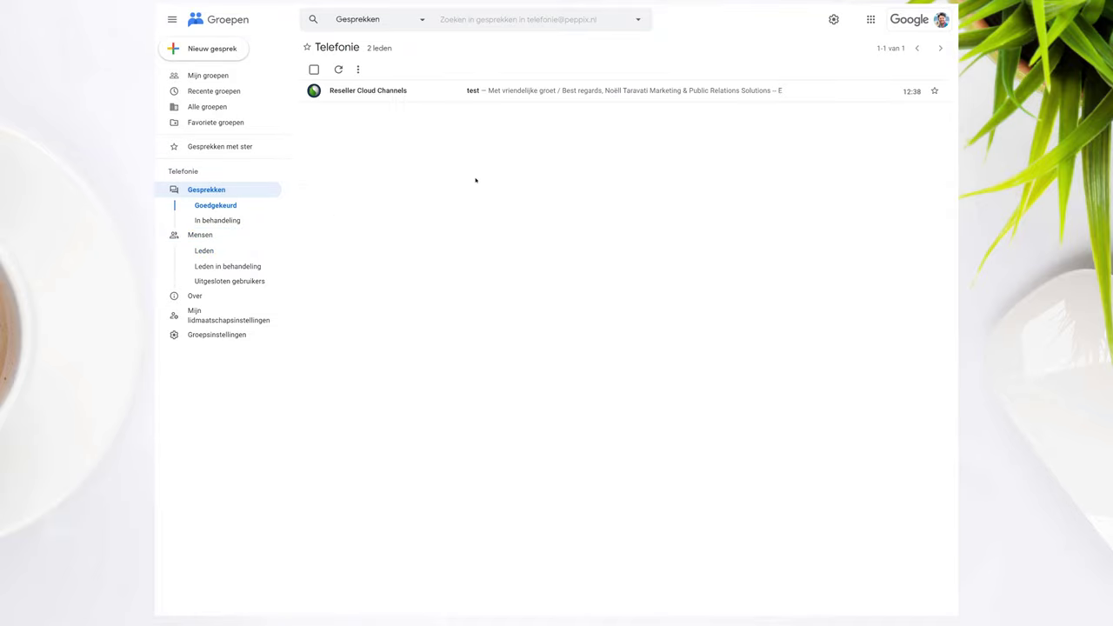
{"action": "left_click", "coordinate": [475, 93]}
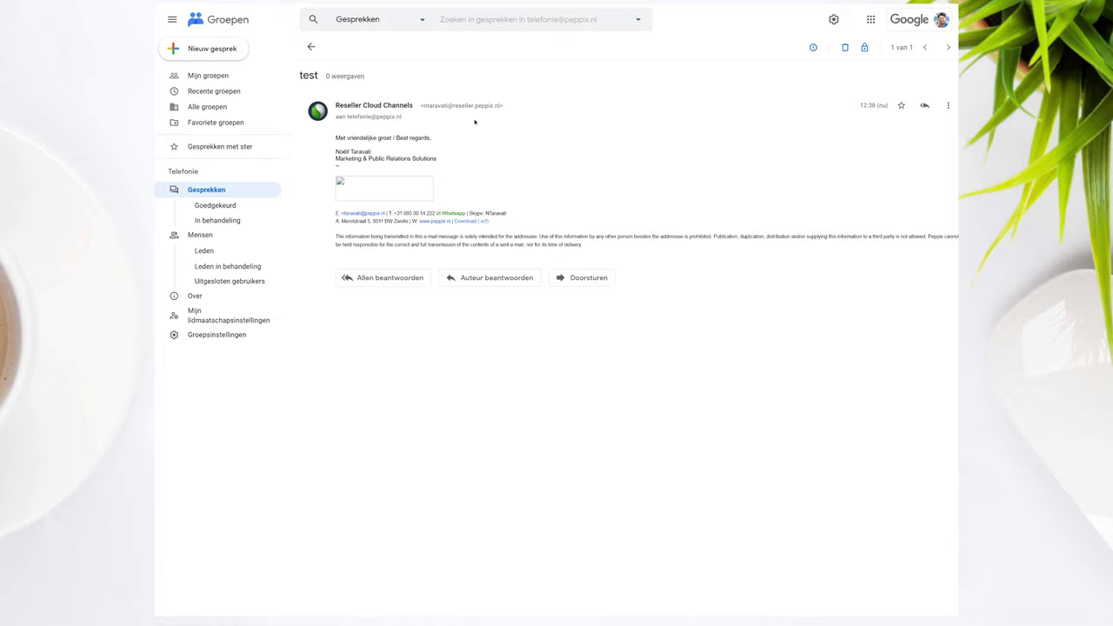
{"action": "left_click", "coordinate": [870, 19]}
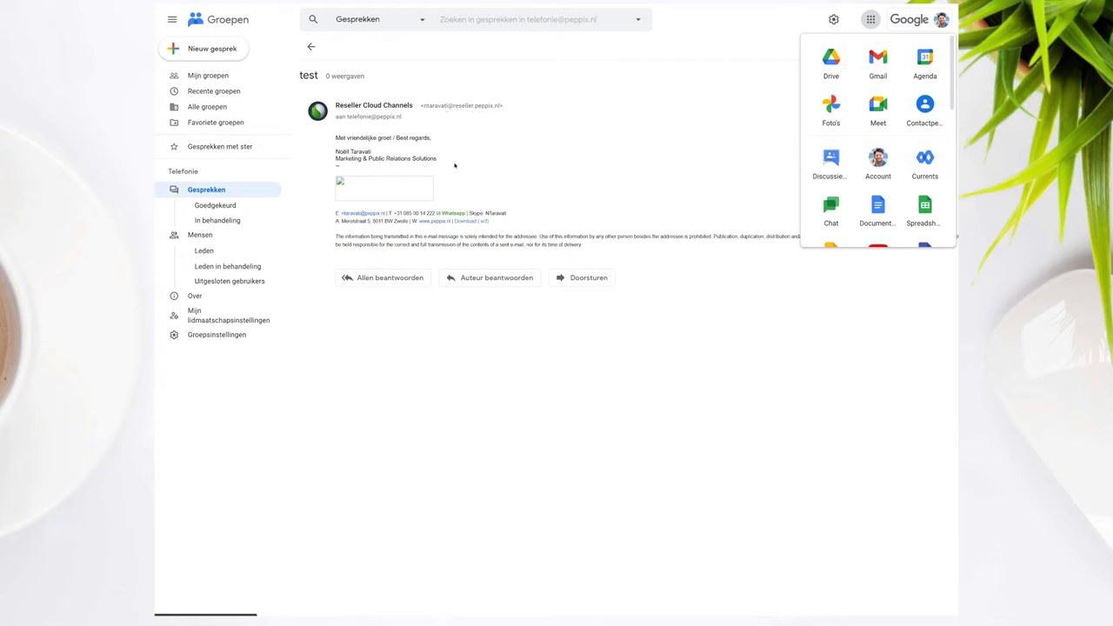
{"action": "left_click", "coordinate": [426, 278]}
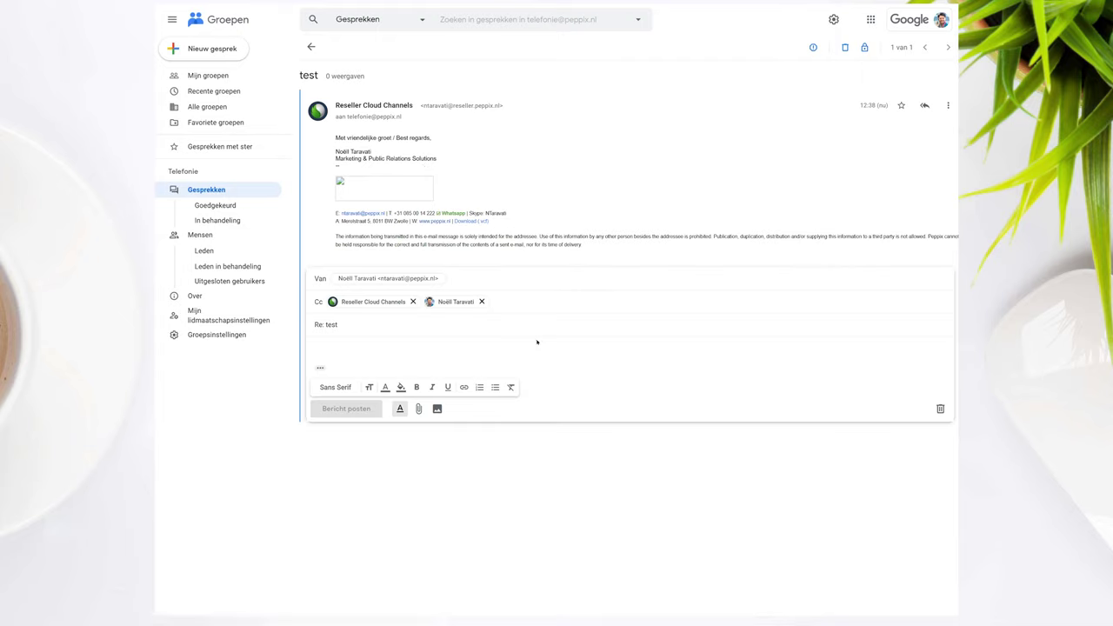